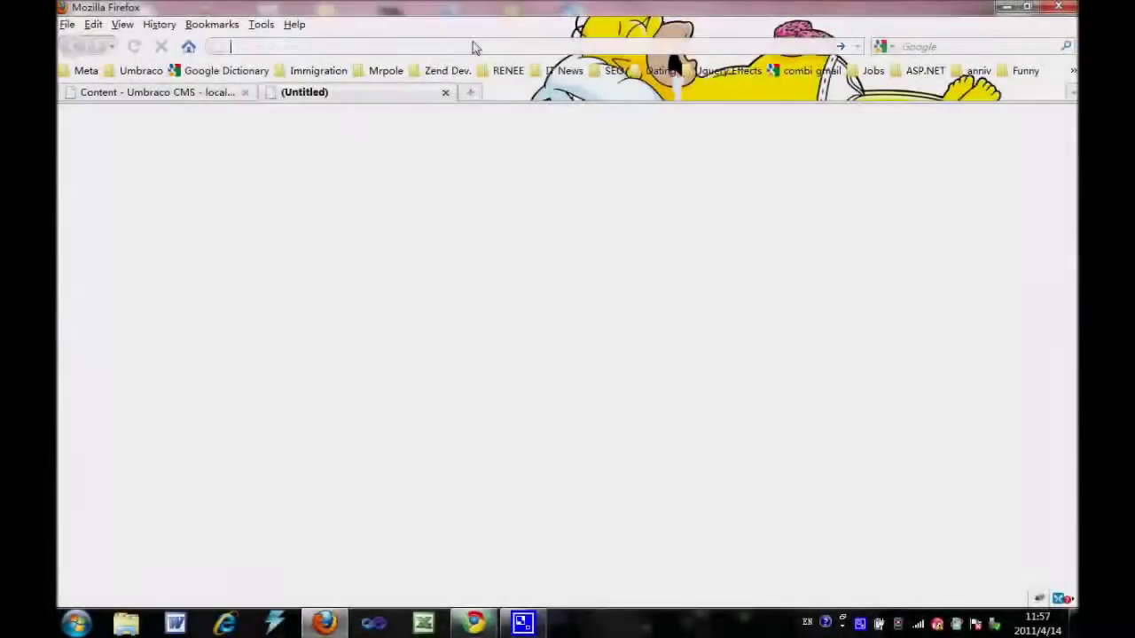
Load the WEST 1 Australia website in Firefox from the suggested address.
type("192")
key("Down")
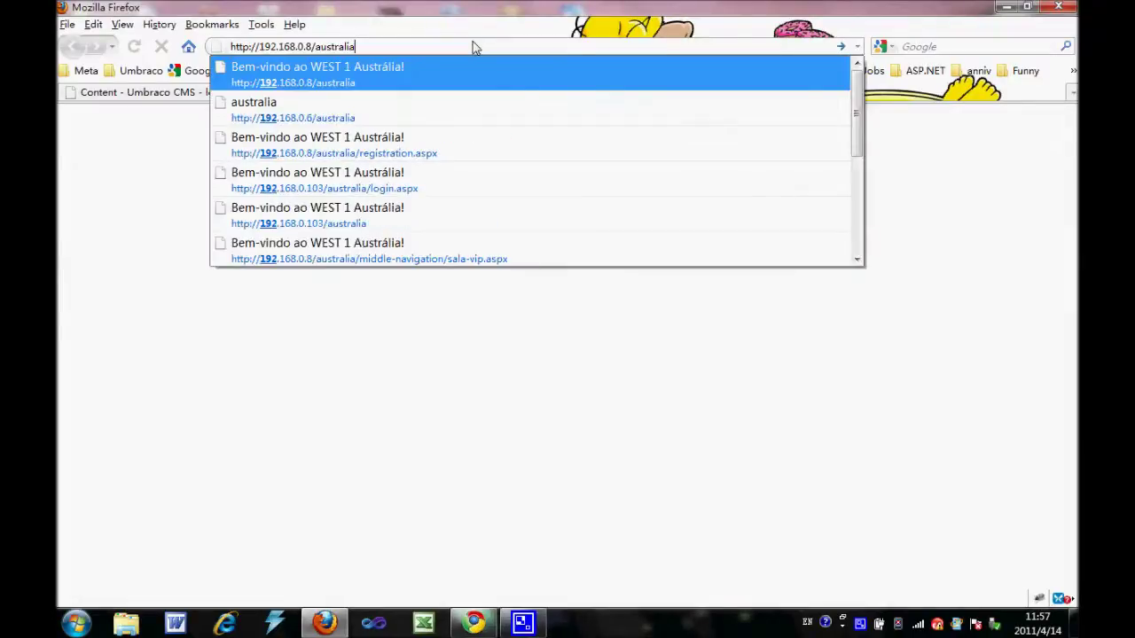
key("Return")
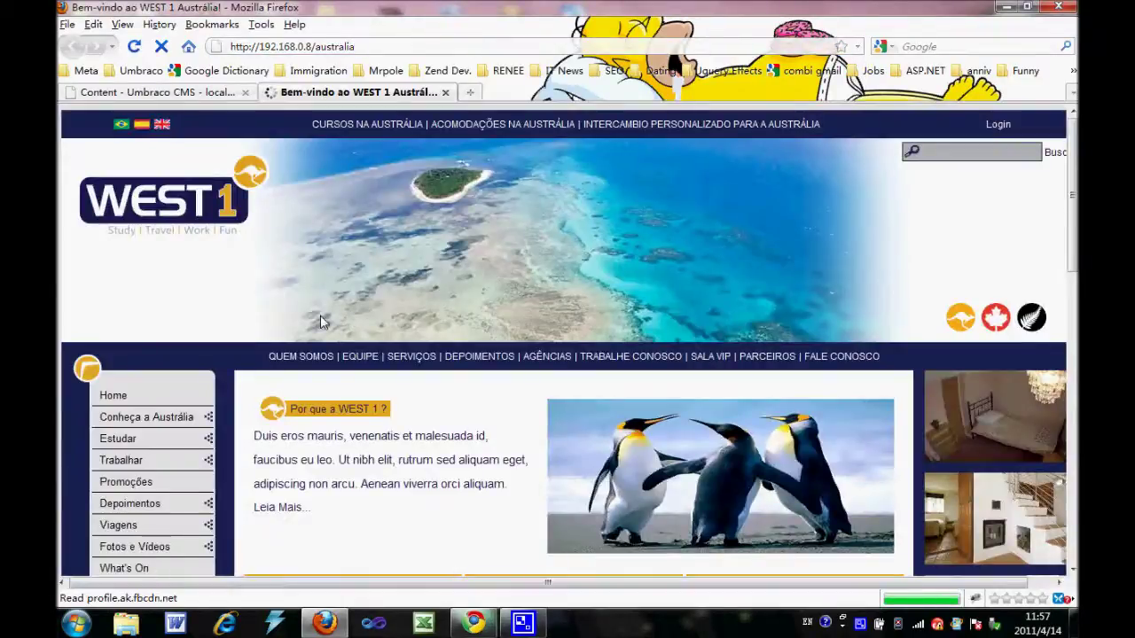
scroll(298, 420, "down", 3)
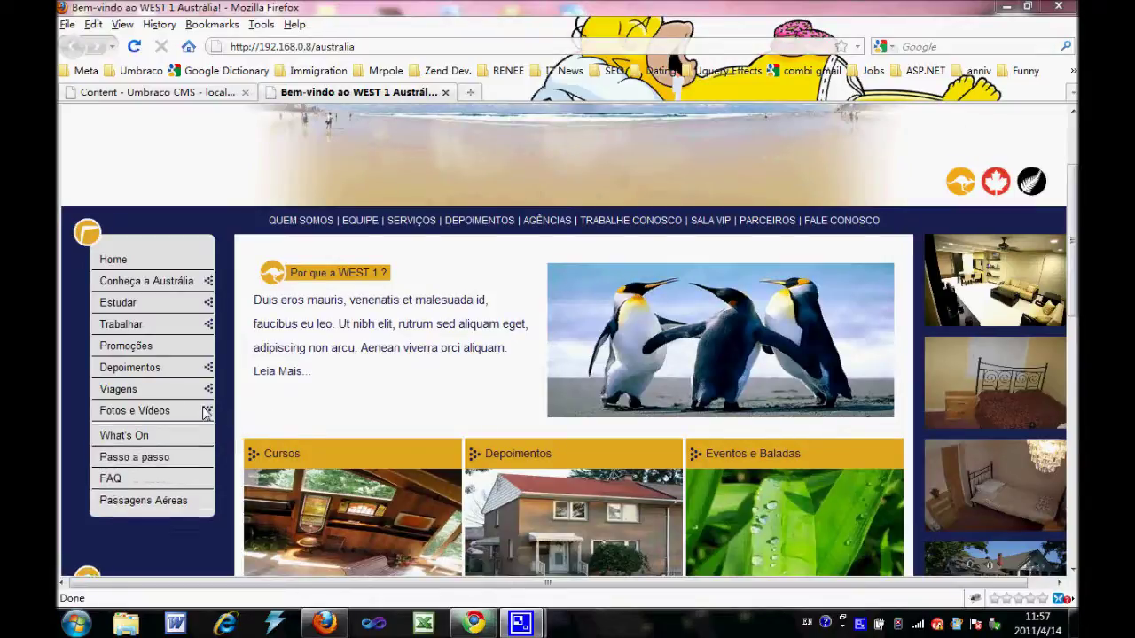
View the WEST 1 TV videos page under Fotos e Vídeos, then return to Umbraco.
mouse_move(204, 412)
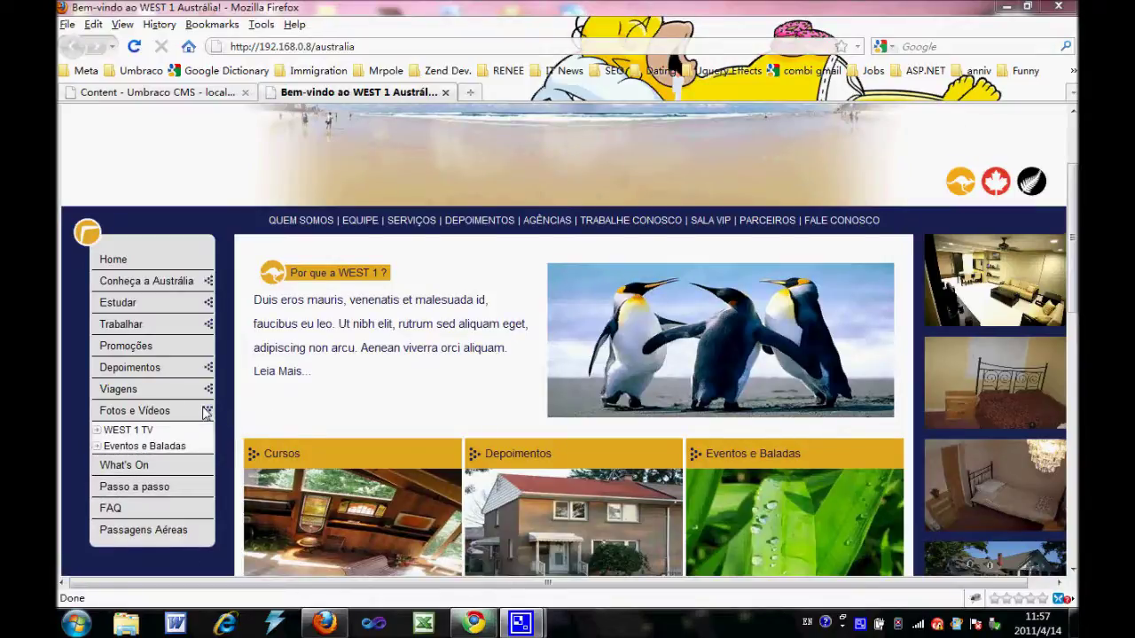
left_click(128, 431)
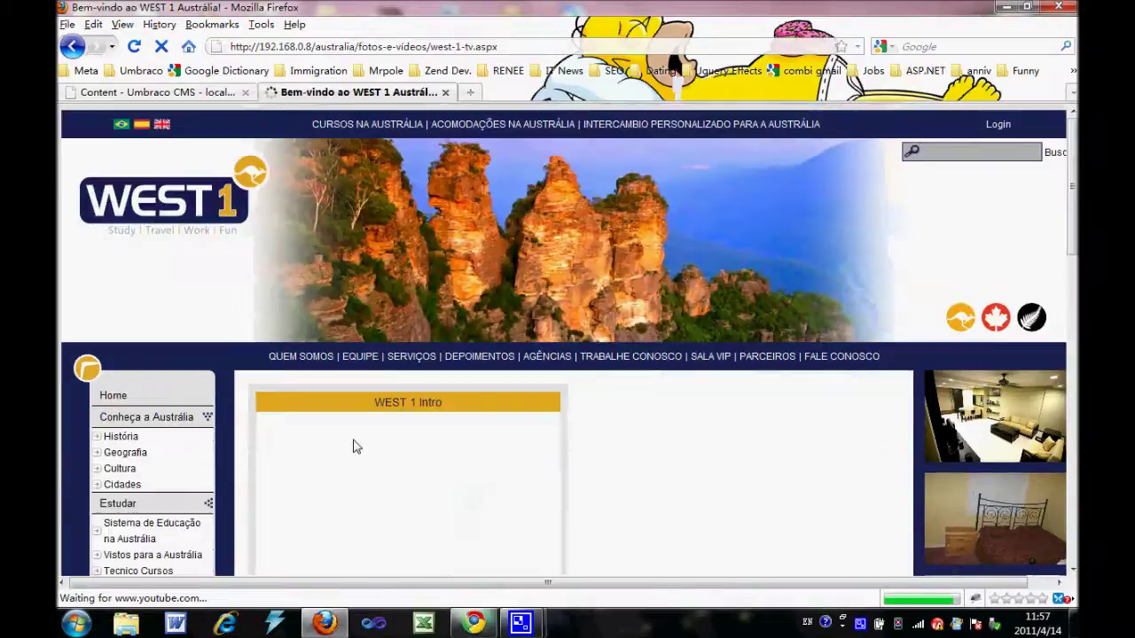
scroll(634, 445, "down", 2)
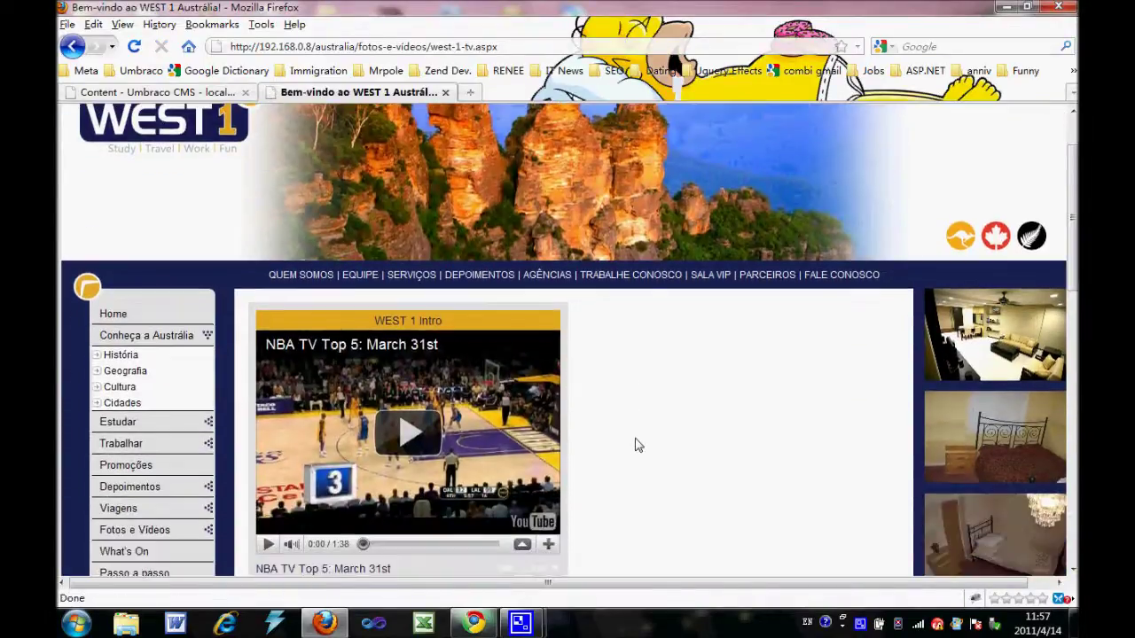
scroll(633, 445, "down", 1)
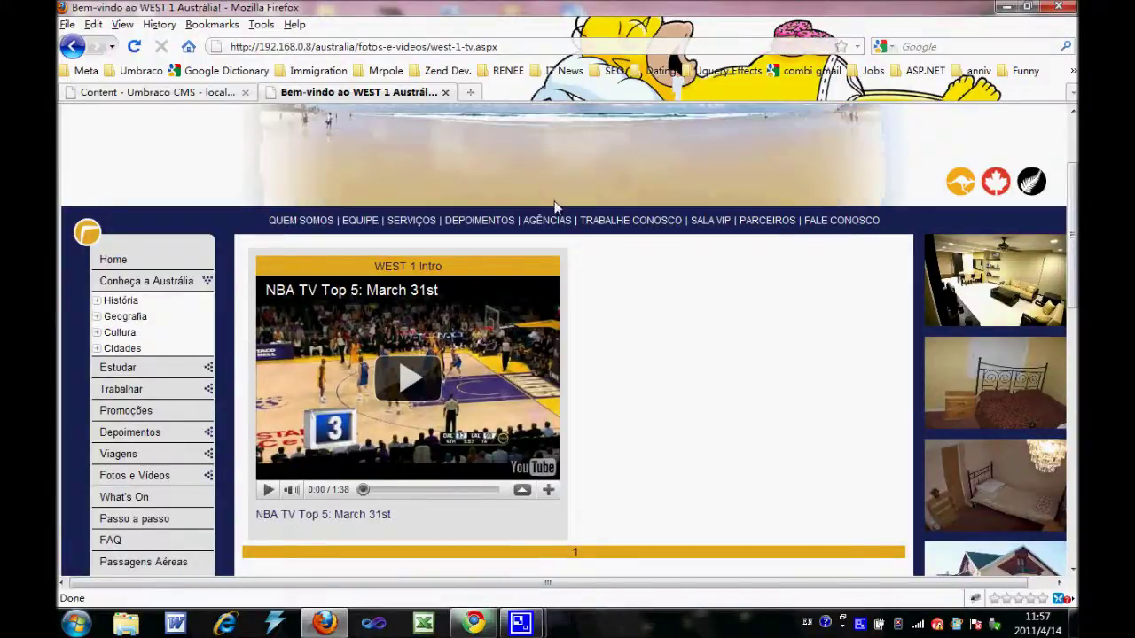
left_click(199, 96)
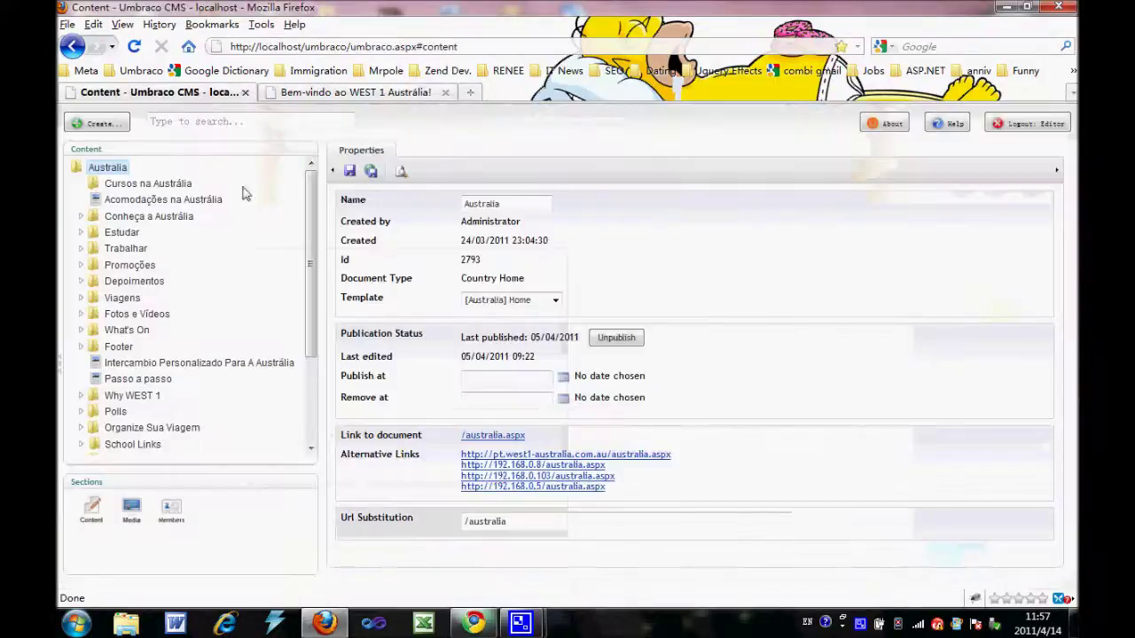
Expand Fotos e Vídeos › WEST 1 TV in the Content tree to reveal WEST 1 Intro.
left_click_drag(316, 340, 301, 288)
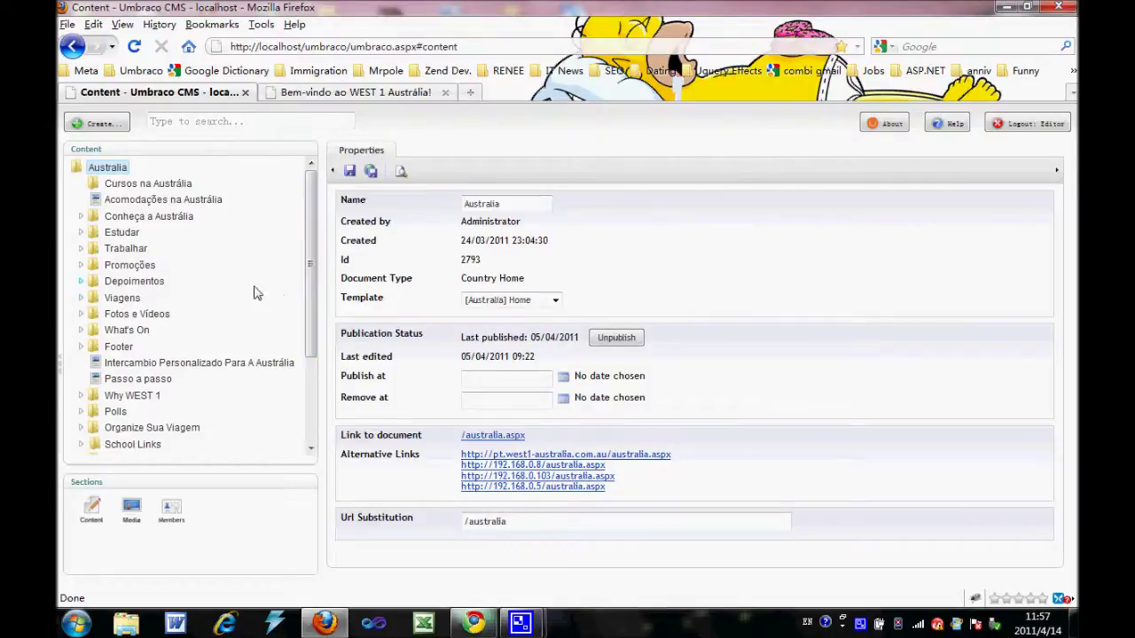
left_click(80, 315)
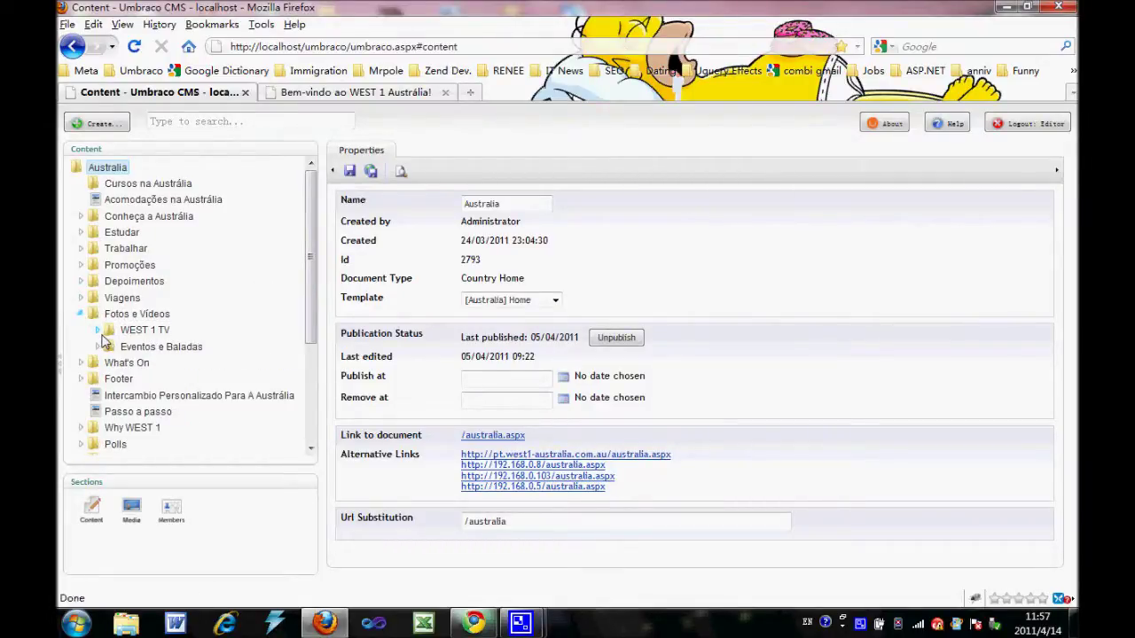
left_click(97, 329)
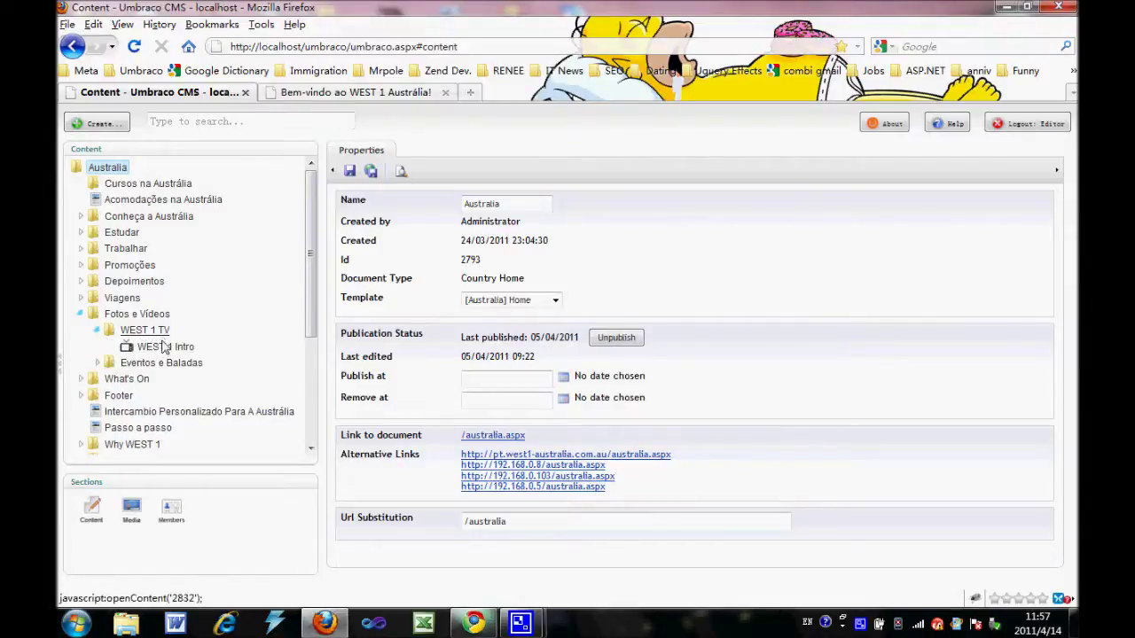
left_click(326, 94)
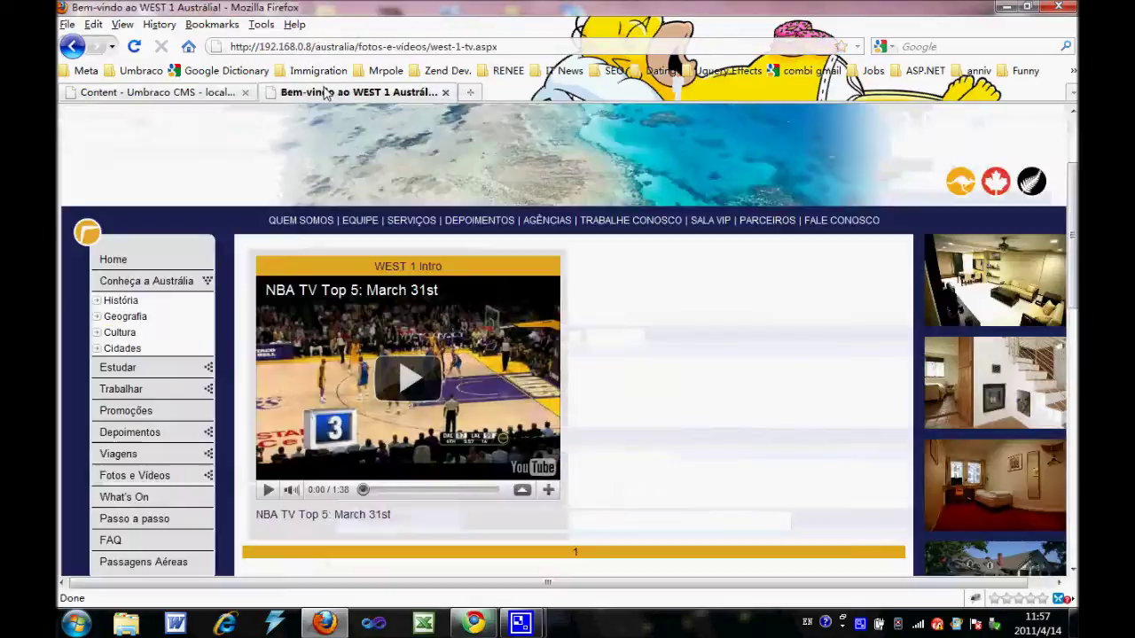
left_click(188, 94)
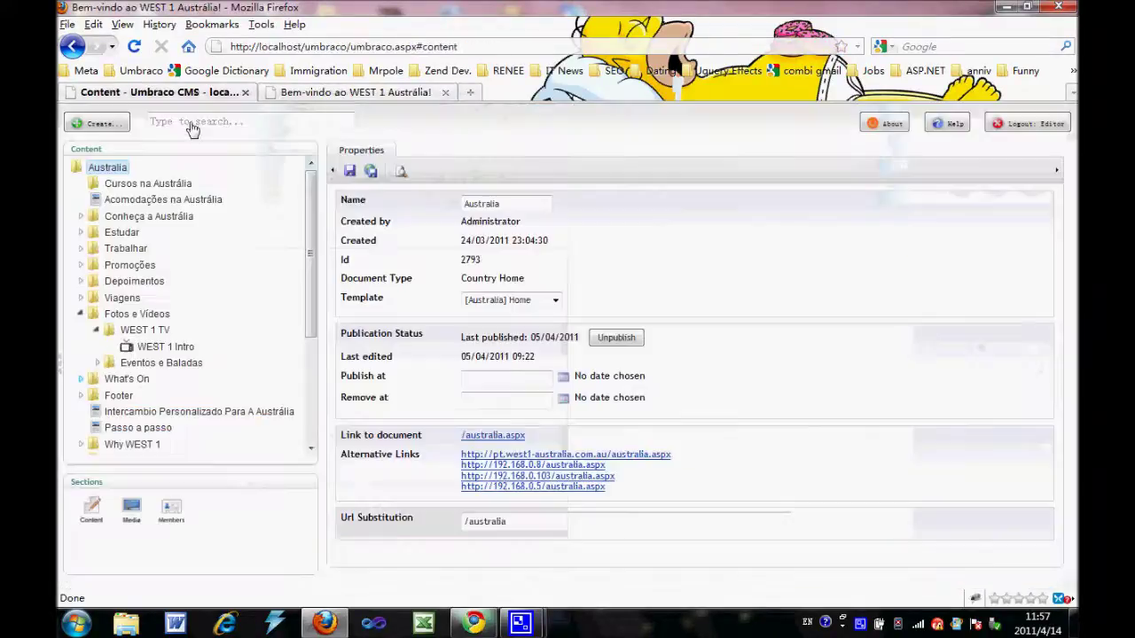
Create a Video document named 'Add a new video' under the WEST 1 TV node.
right_click(159, 337)
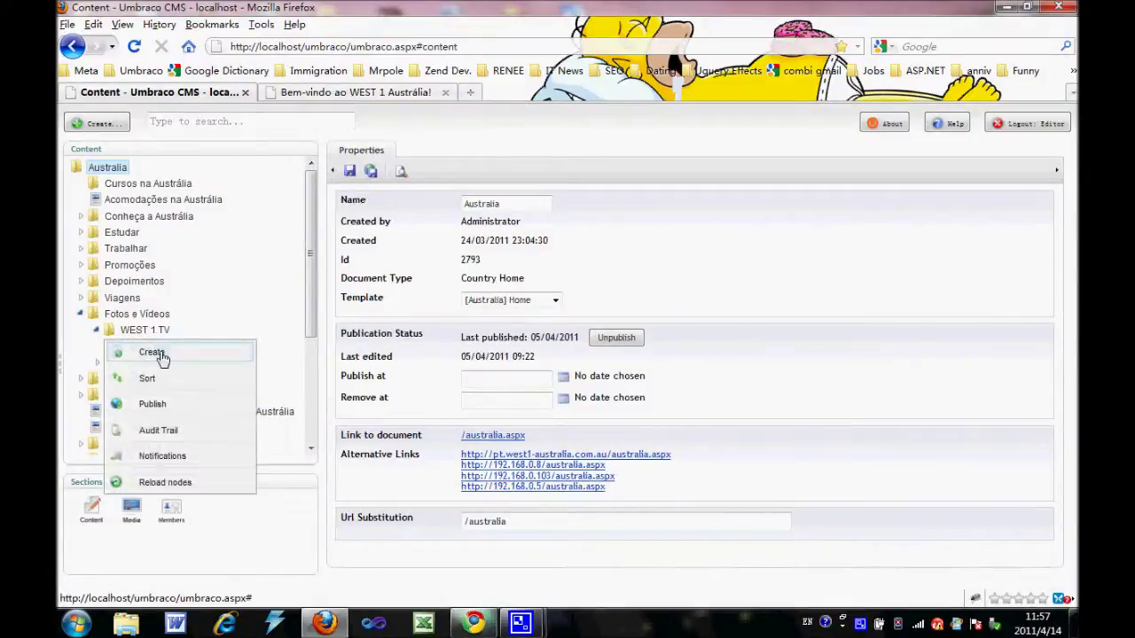
left_click(160, 355)
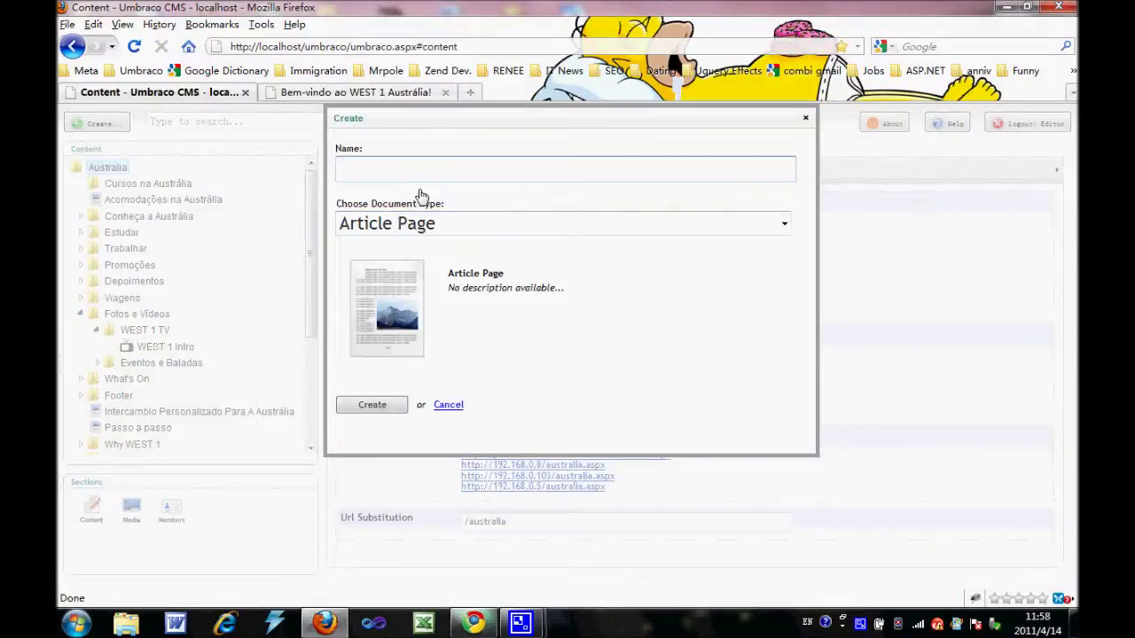
left_click(421, 228)
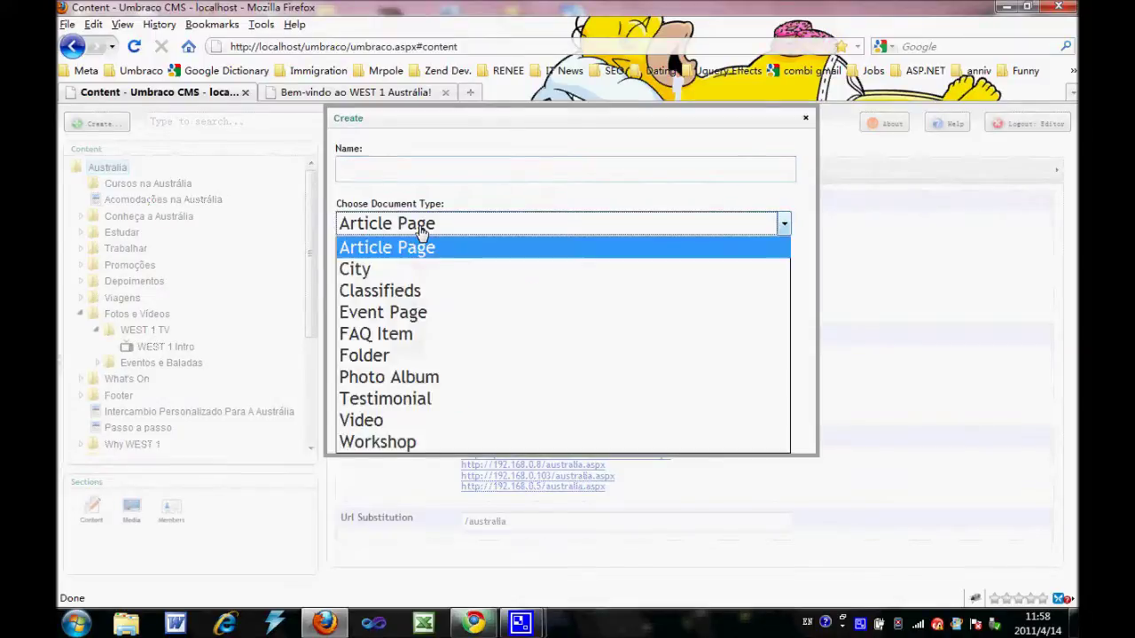
left_click(398, 420)
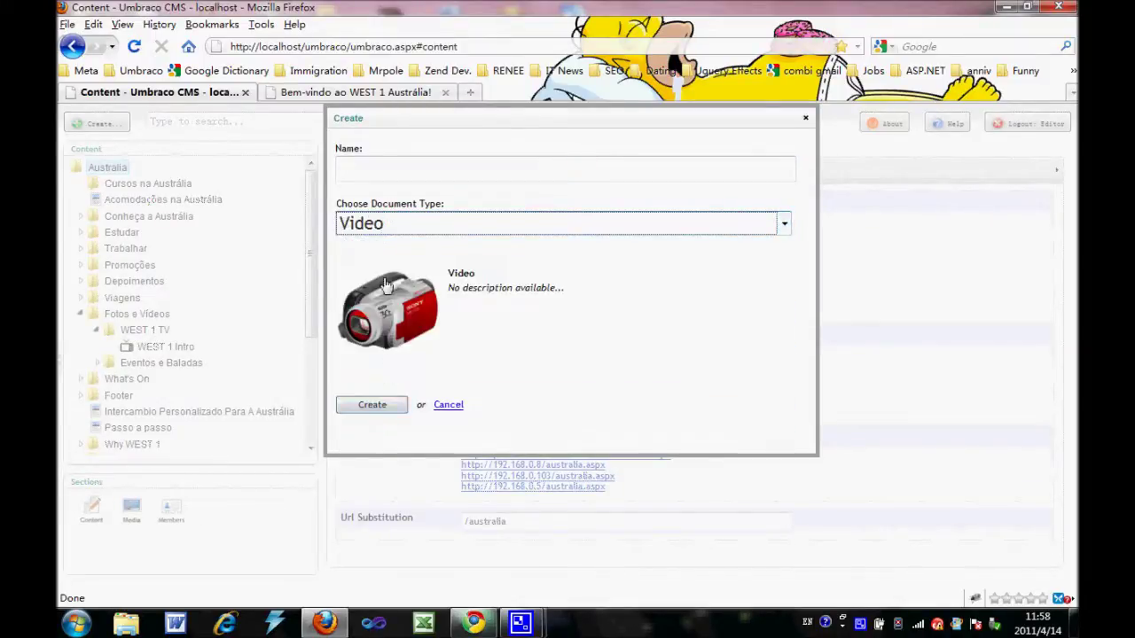
left_click(392, 180)
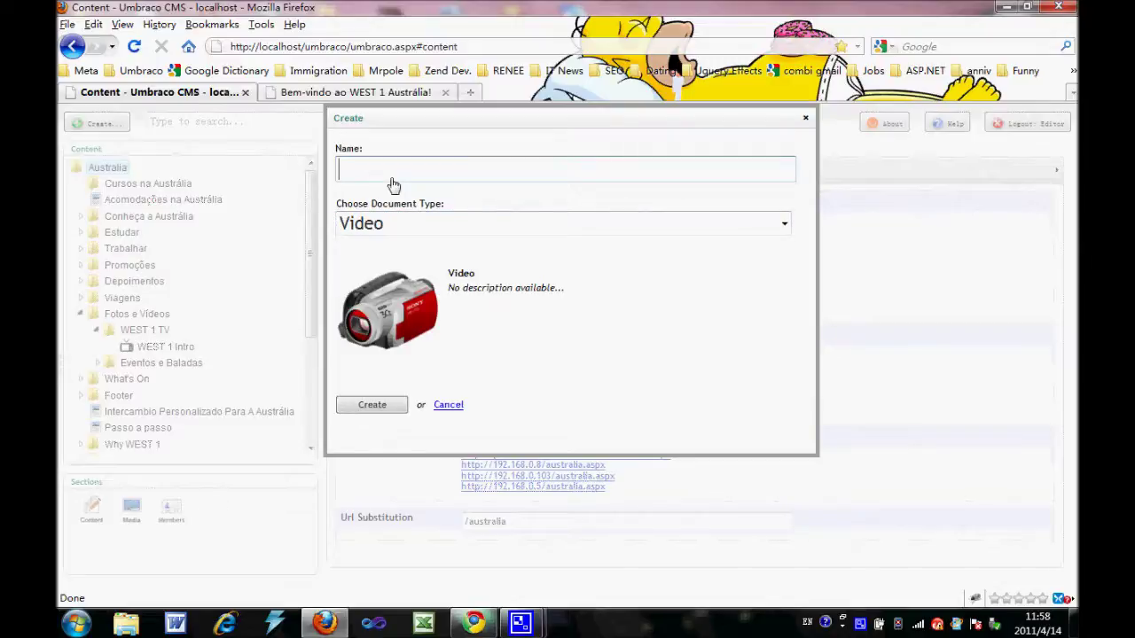
type("Add a new video")
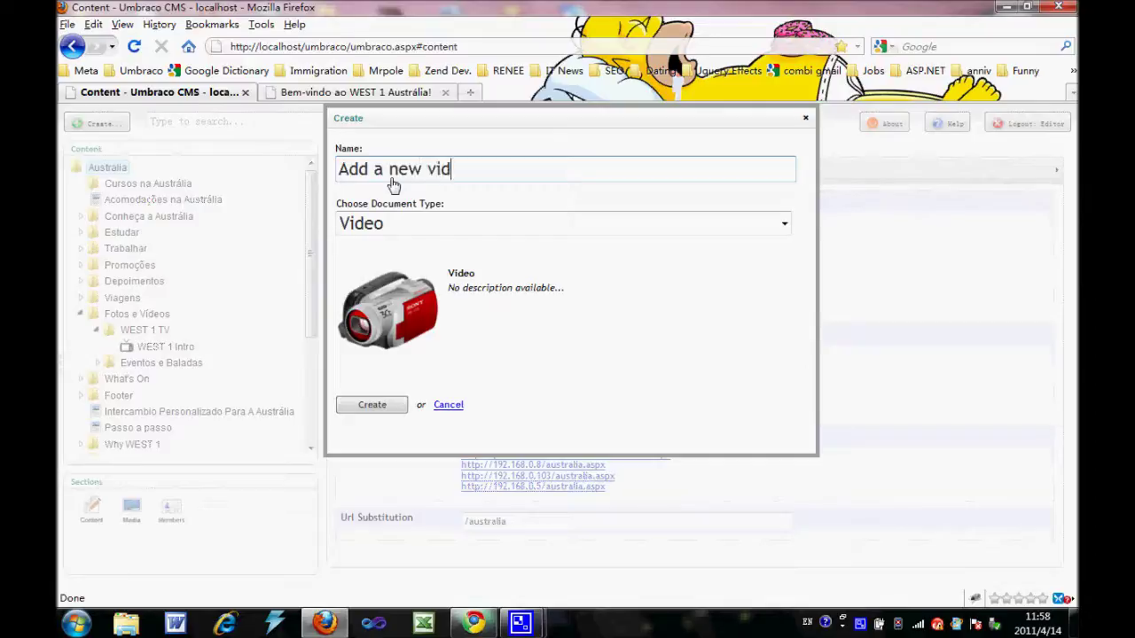
left_click(372, 406)
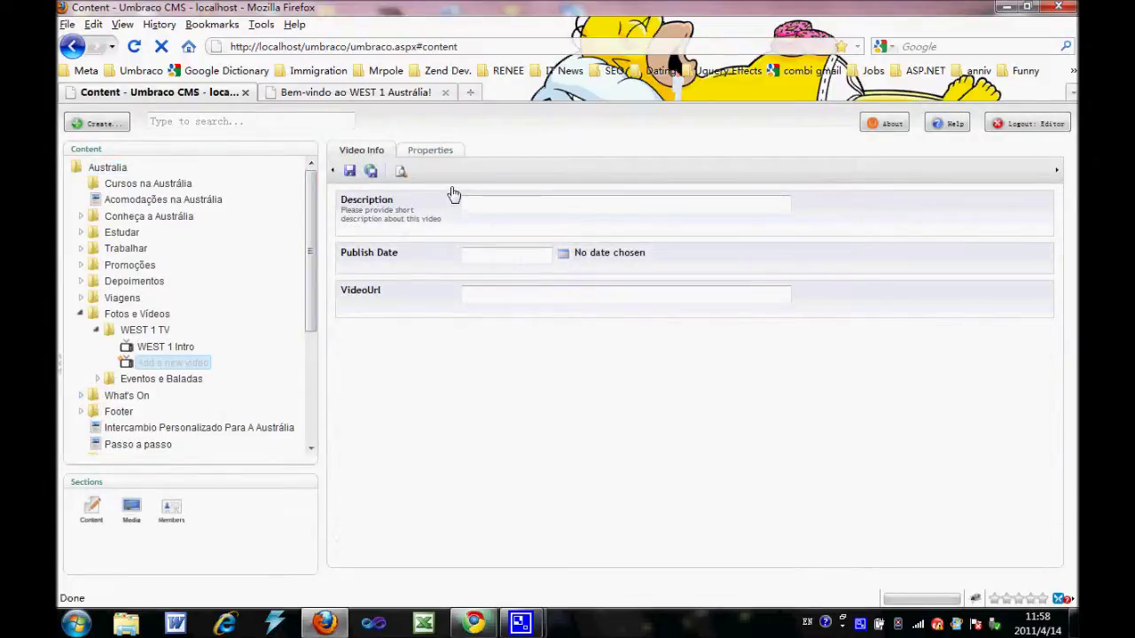
Fill the Description with 'How to add a new video' and start 'you' in a new tab.
left_click(470, 209)
left_click(472, 211)
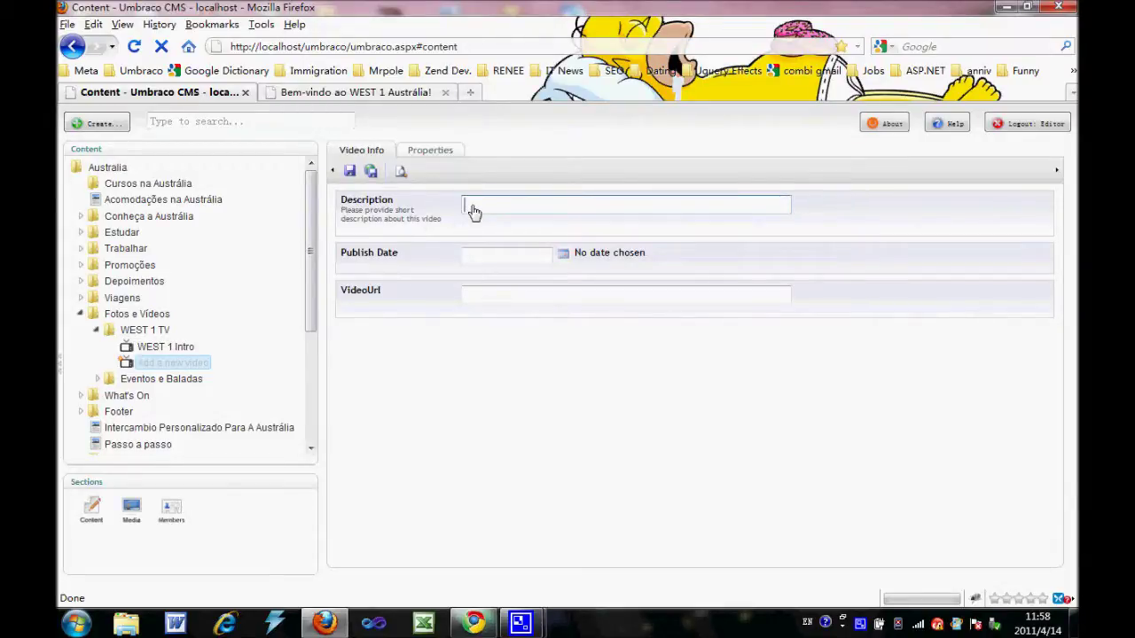
type("How")
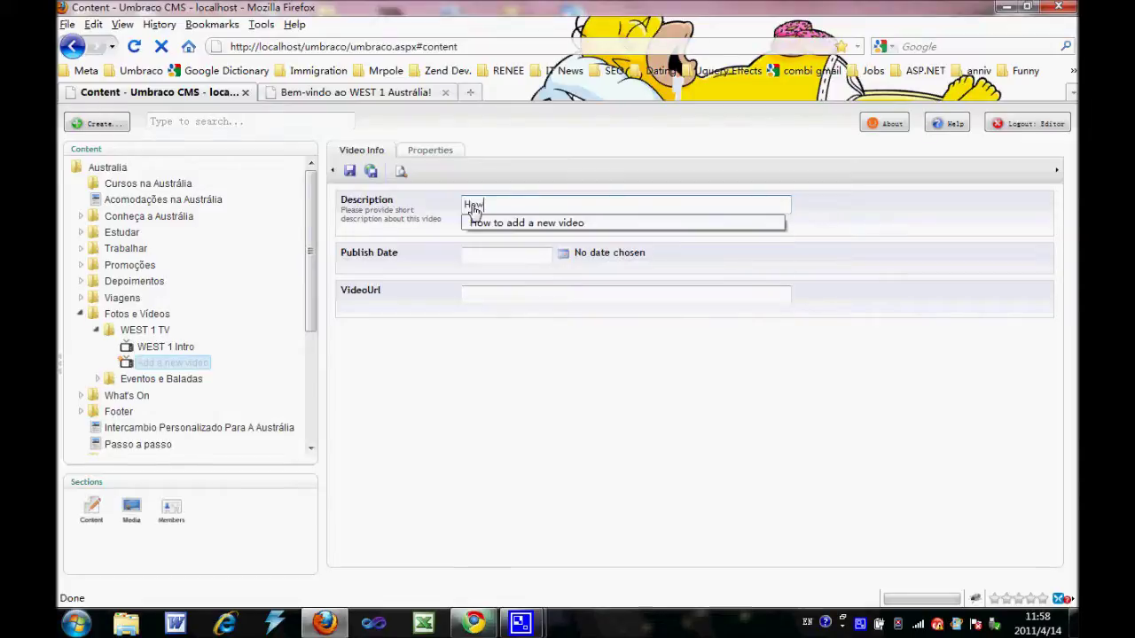
key("Down")
key("Return")
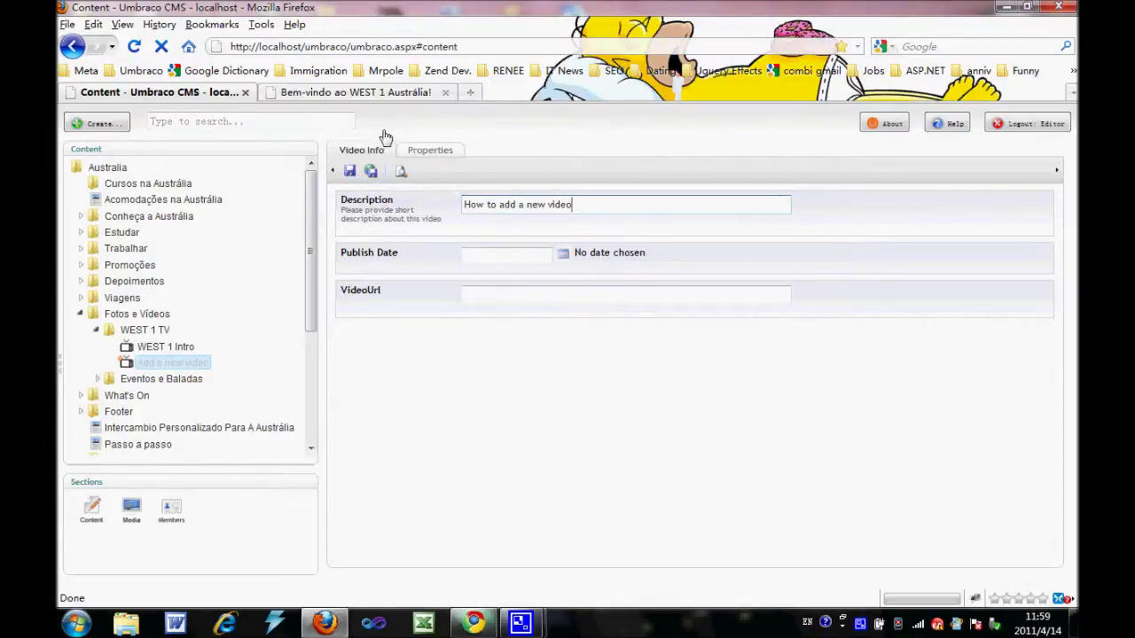
left_click(493, 303)
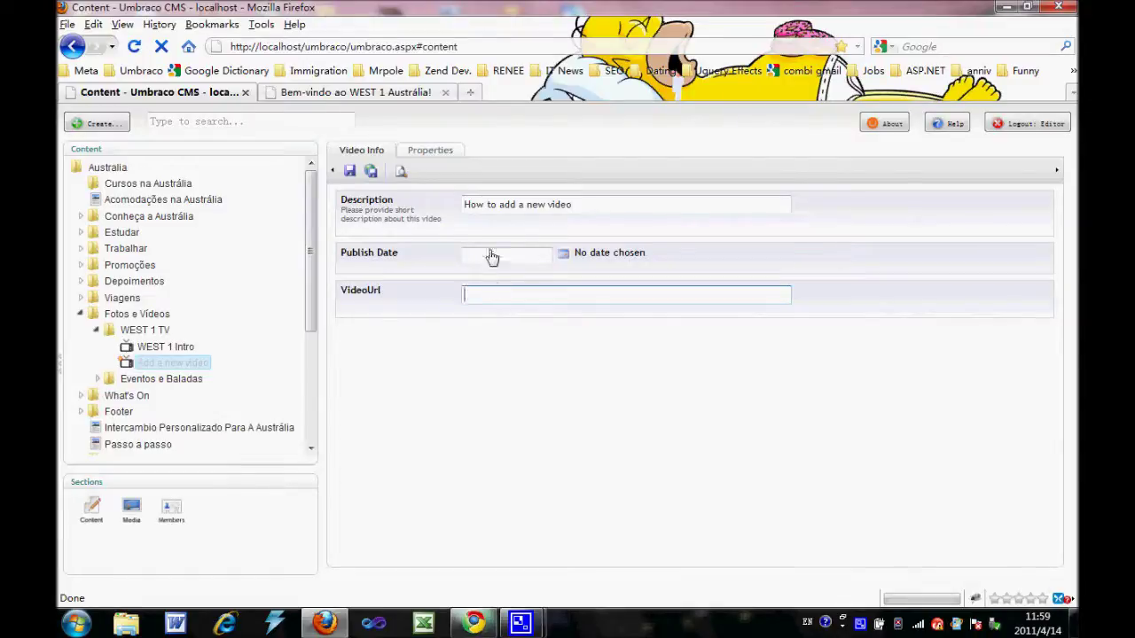
left_click(470, 92)
type("you")
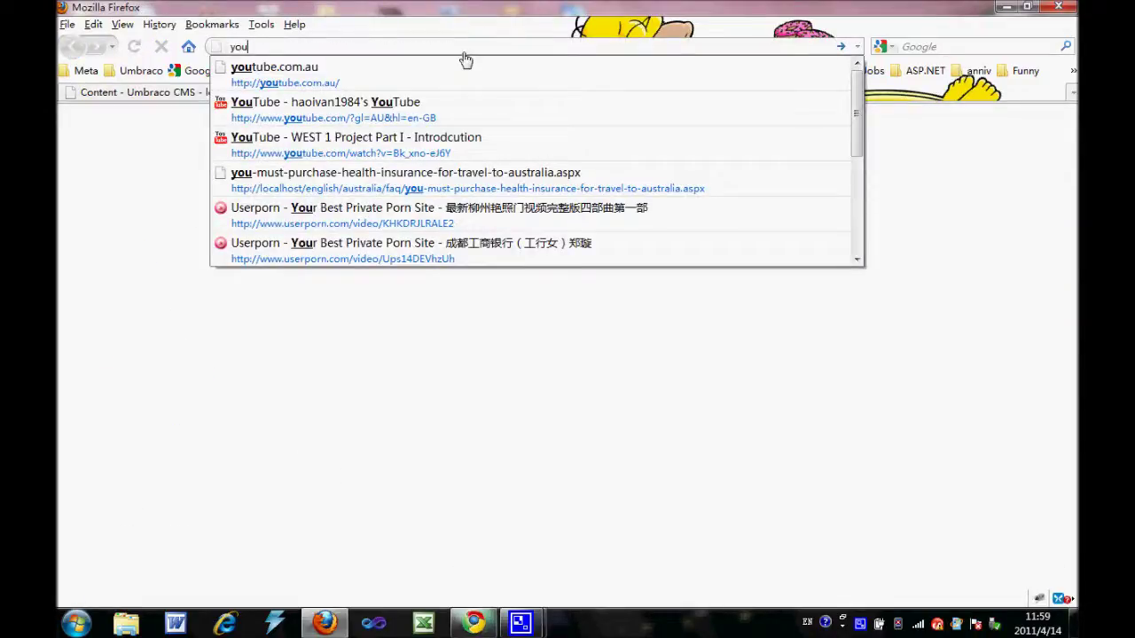
Load YouTube and open the Simple Home Solutions circuit breaker video, pausing it.
key("Down")
key("Return")
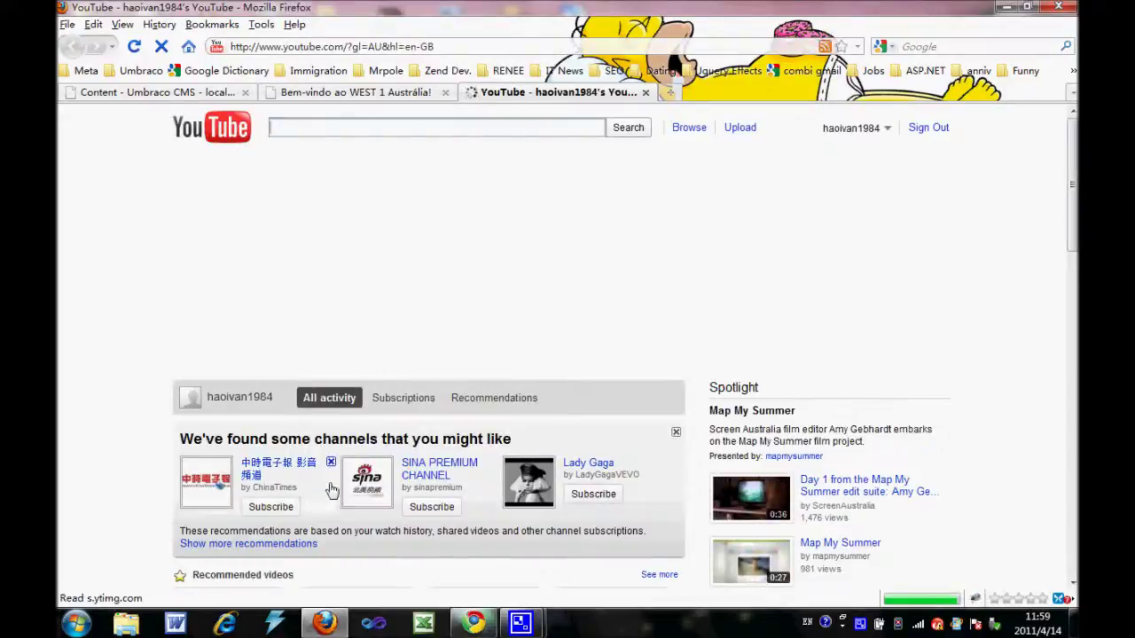
scroll(122, 450, "down", 3)
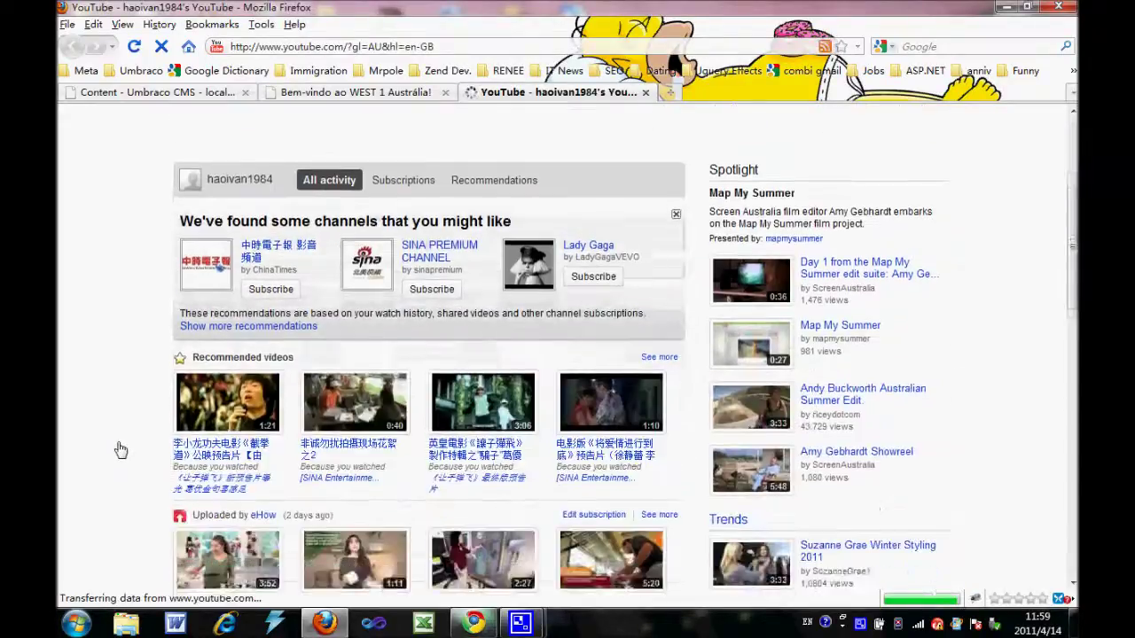
scroll(122, 450, "down", 4)
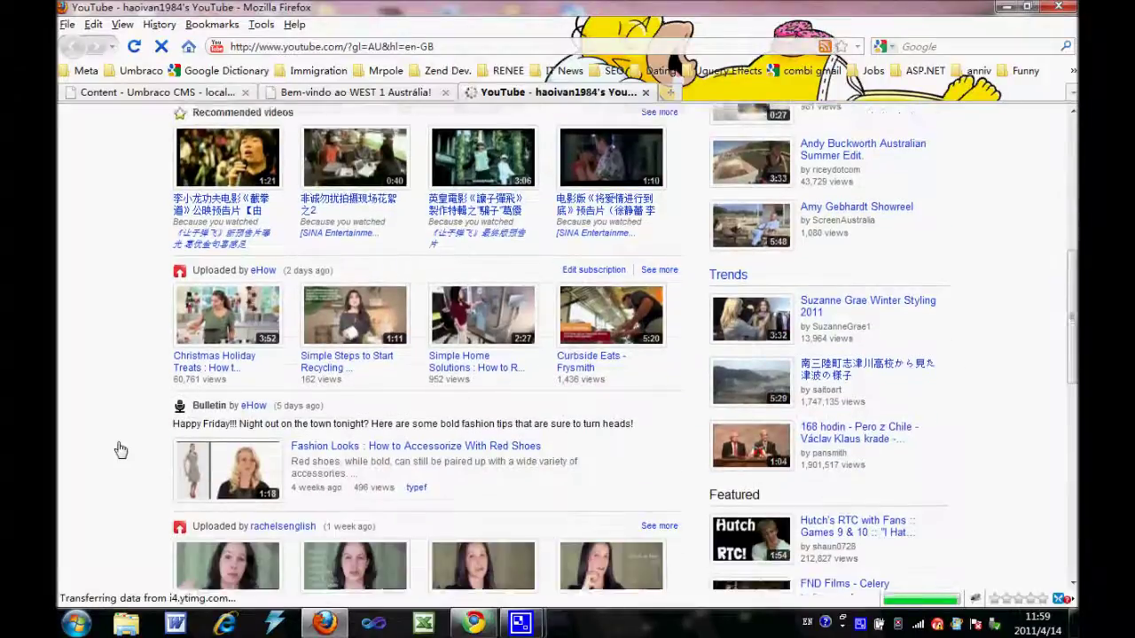
scroll(119, 450, "up", 2)
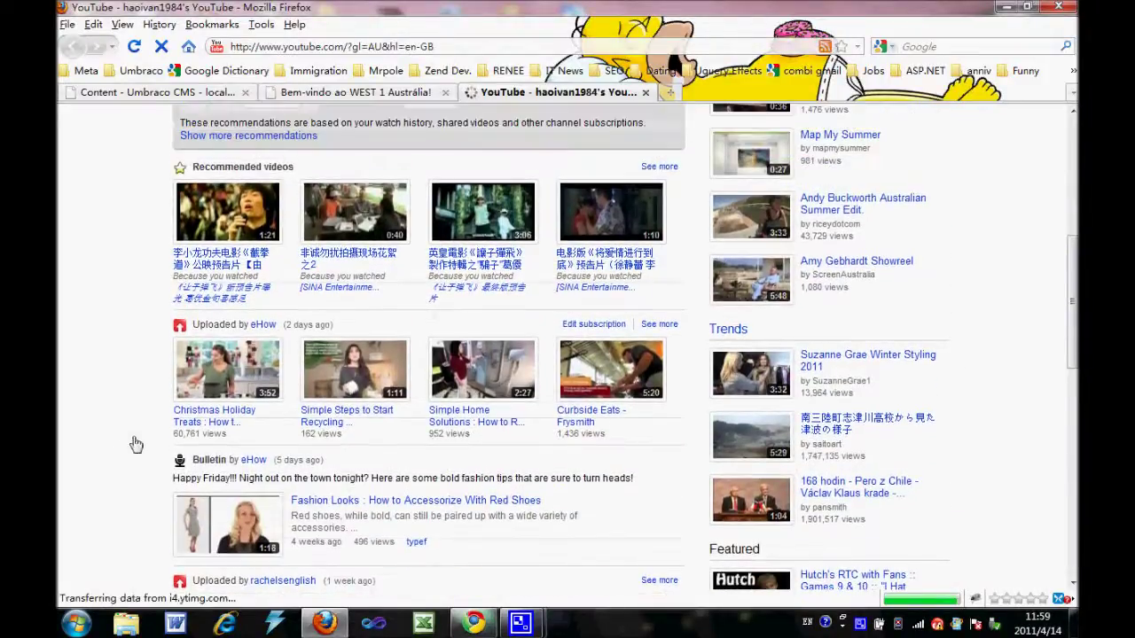
left_click(483, 392)
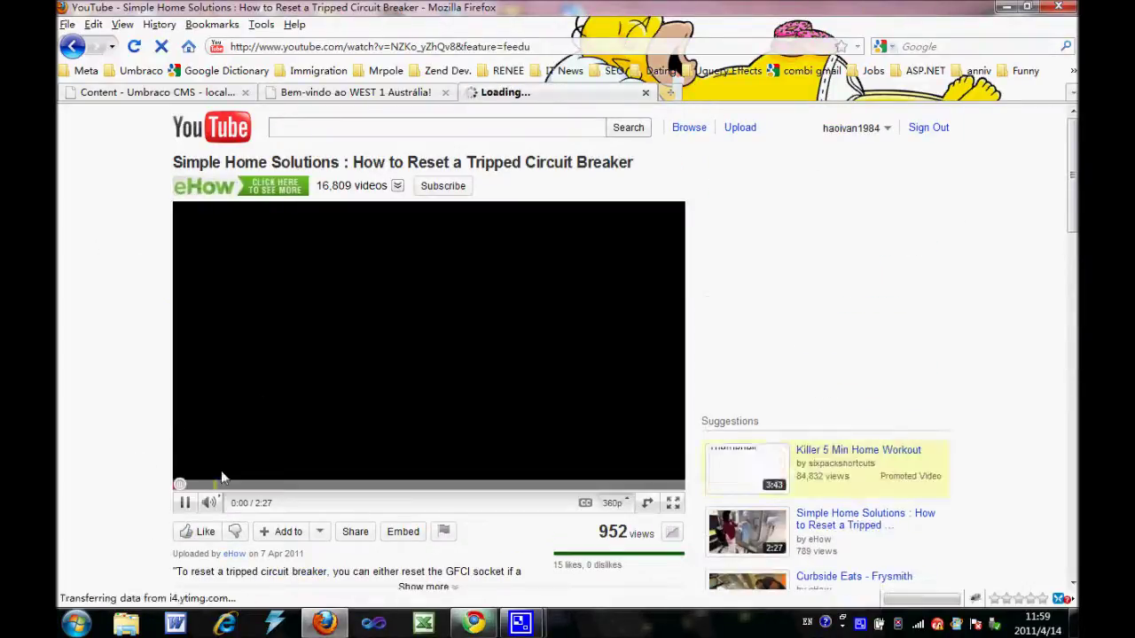
left_click(185, 502)
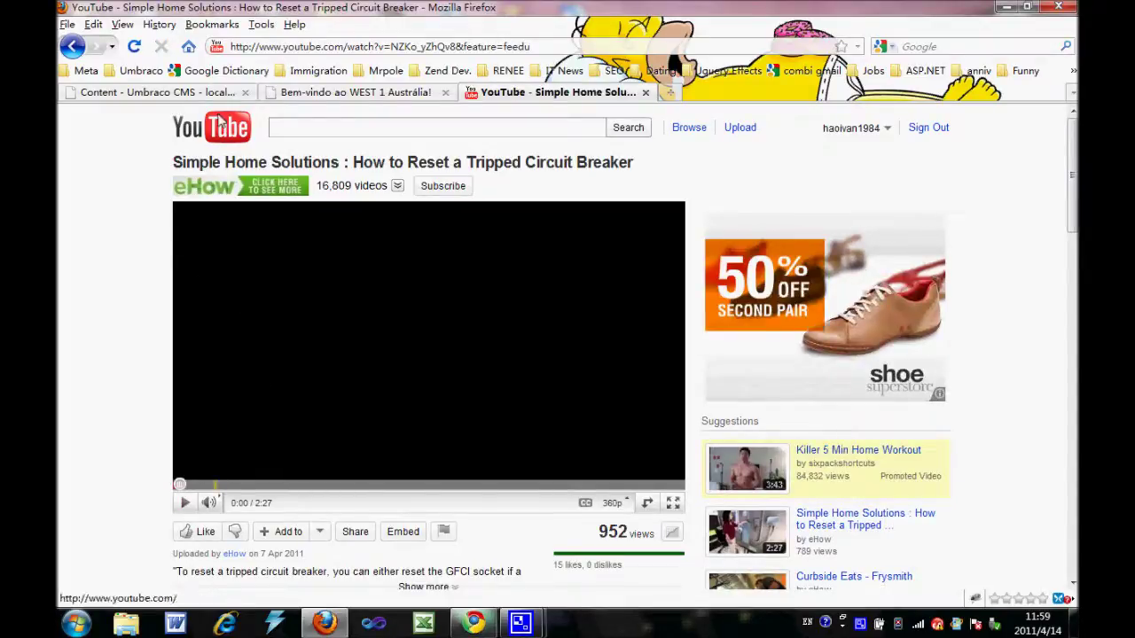
Copy the video's full web address from the address bar.
left_click(433, 50)
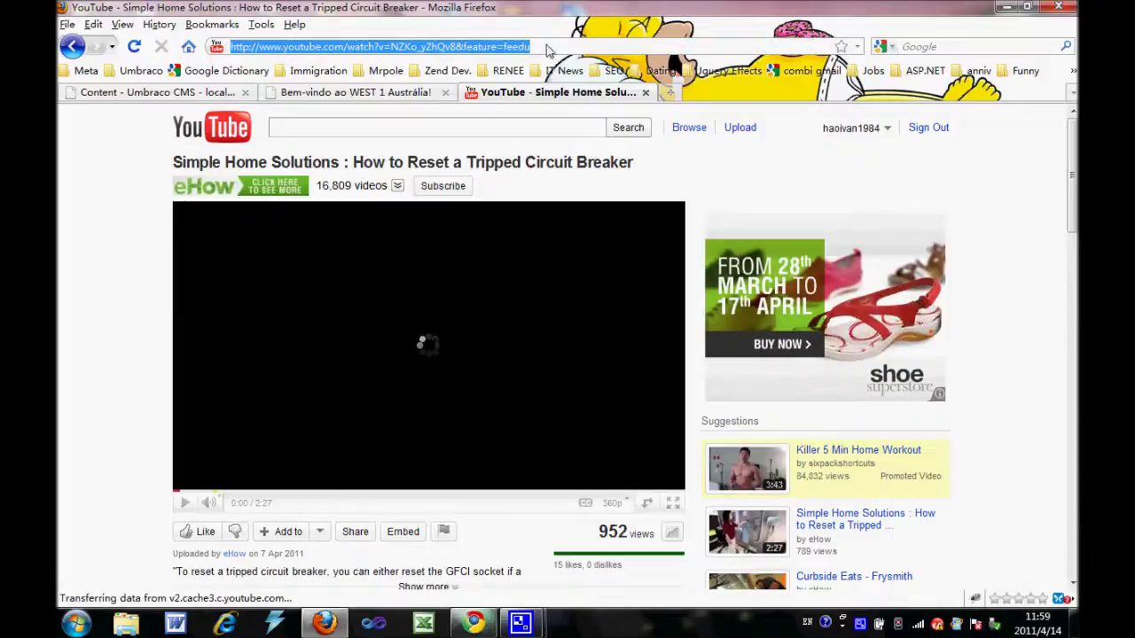
left_click_drag(549, 48, 216, 46)
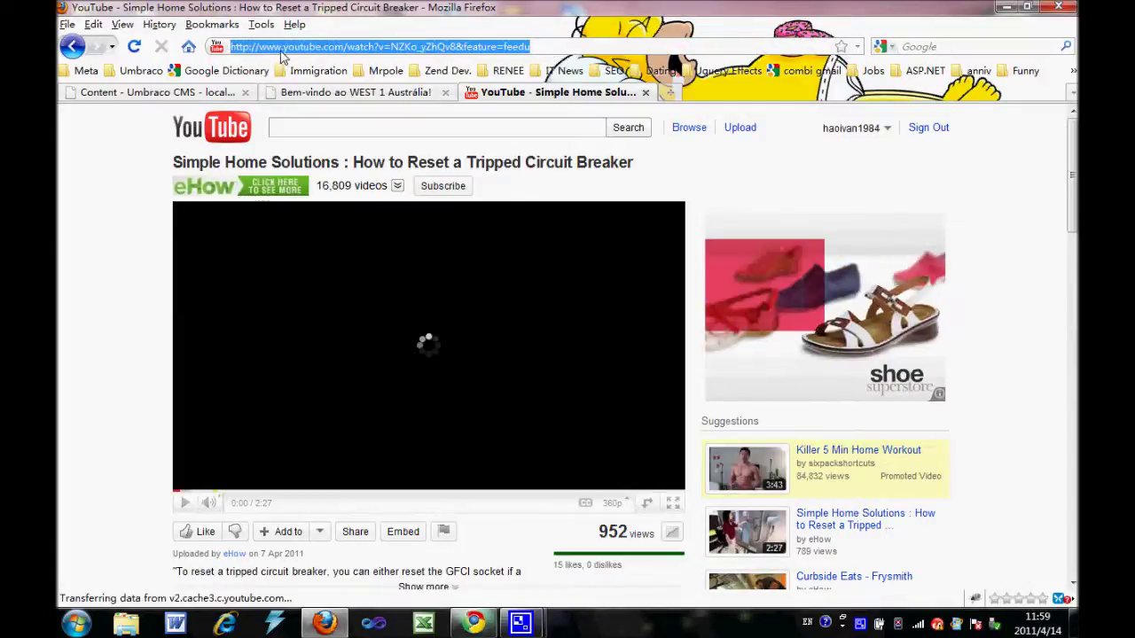
right_click(300, 51)
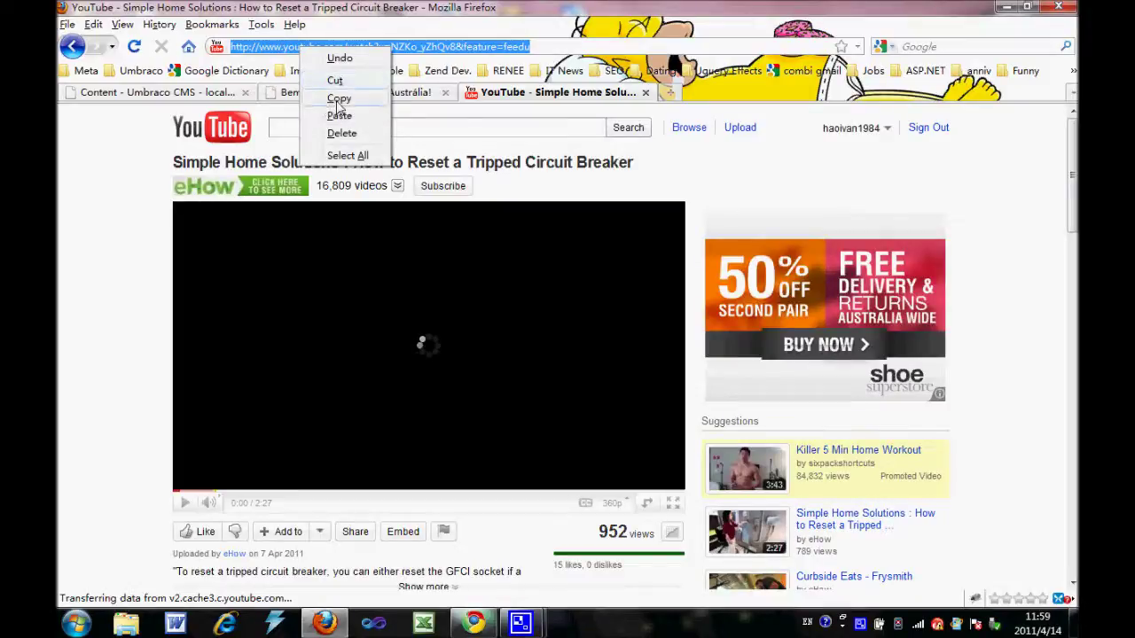
left_click(336, 100)
Paste the YouTube link into VideoUrl, save and publish, then reload the WEST 1 TV page.
left_click(160, 92)
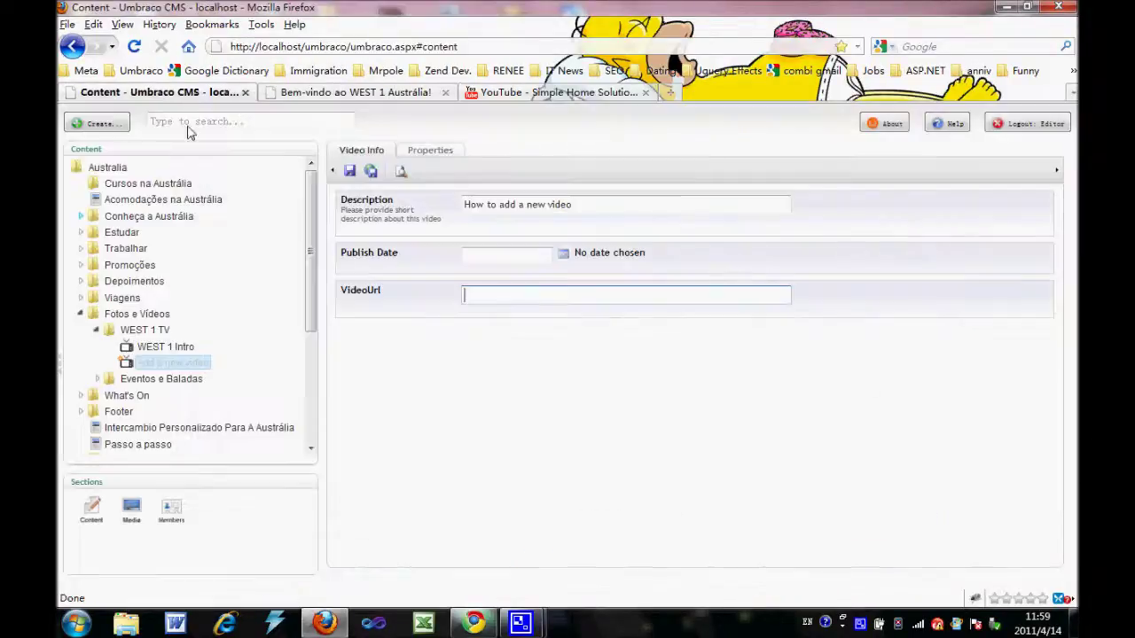
left_click(474, 298)
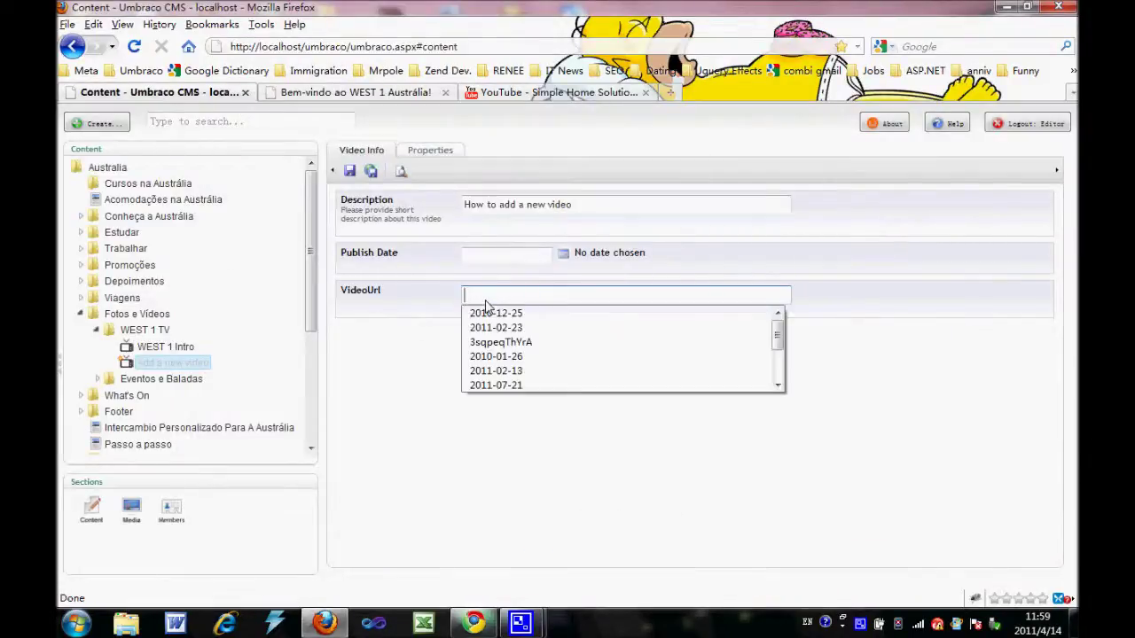
right_click(487, 302)
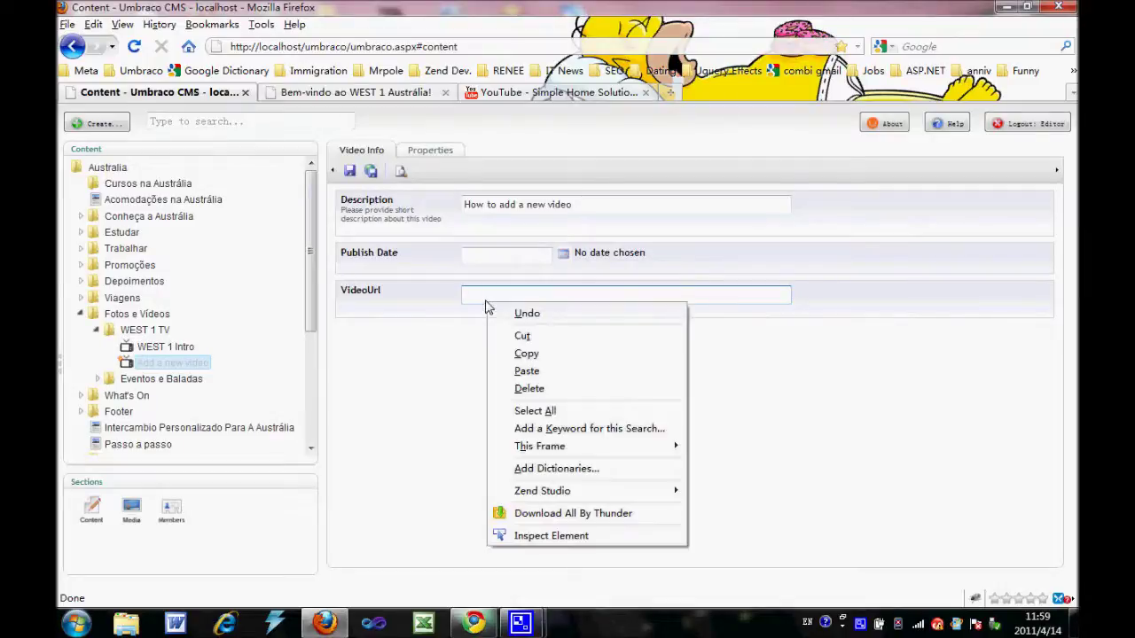
left_click(525, 370)
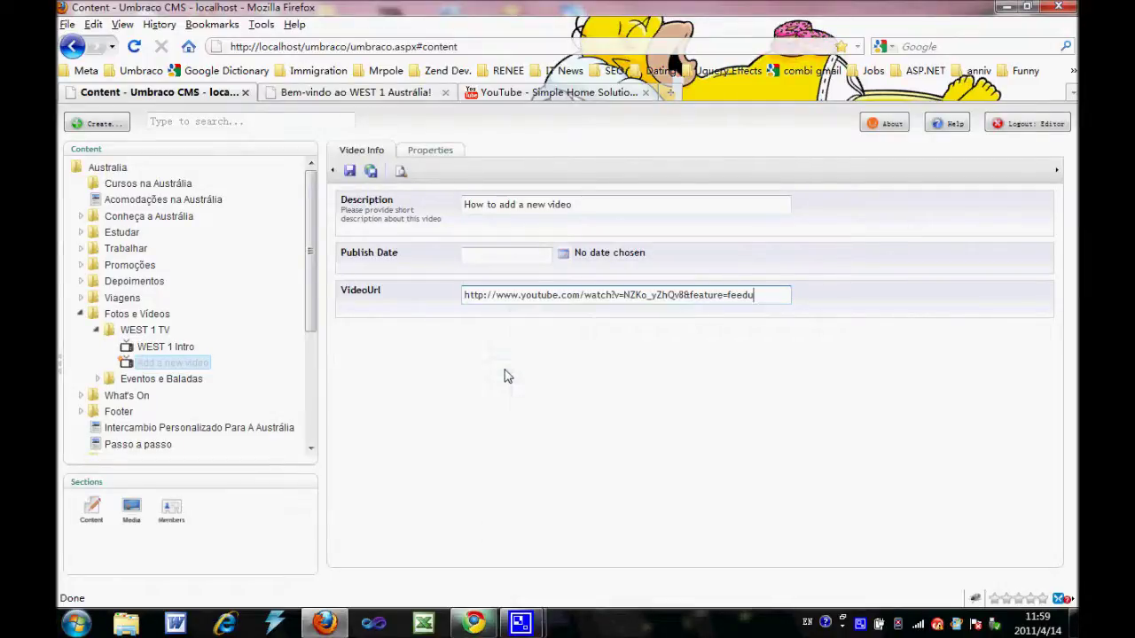
left_click(373, 172)
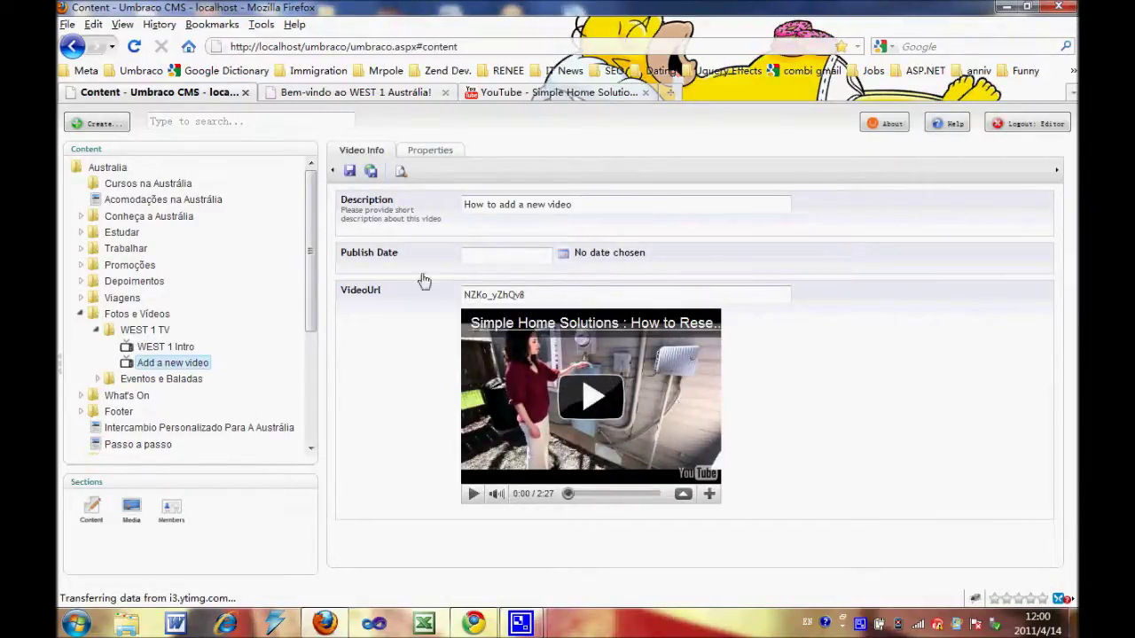
left_click(348, 94)
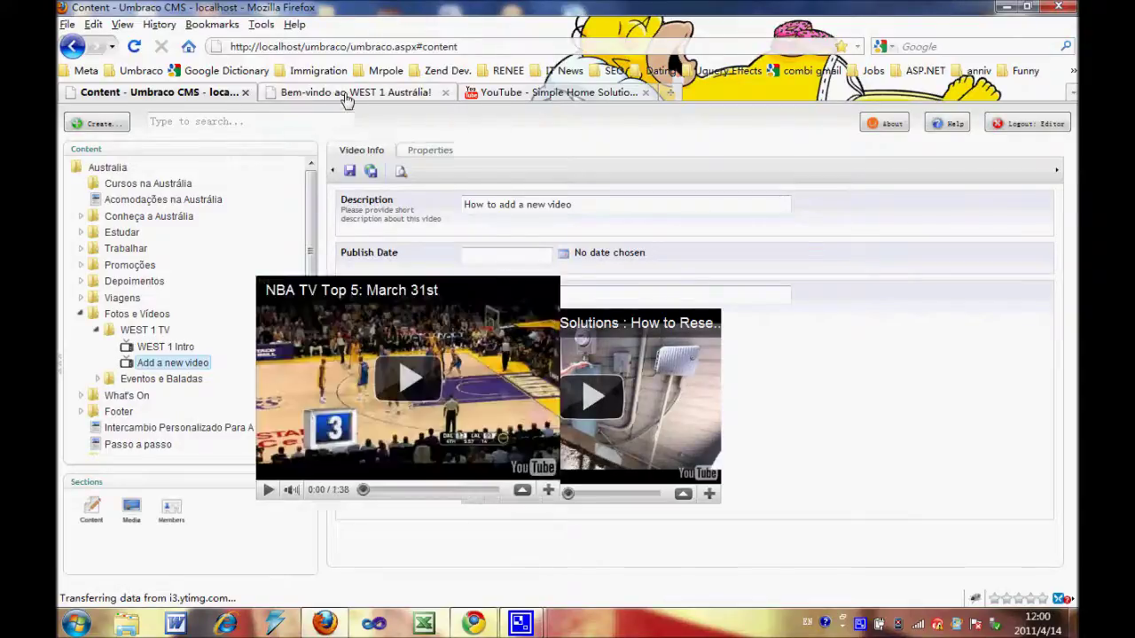
left_click(137, 49)
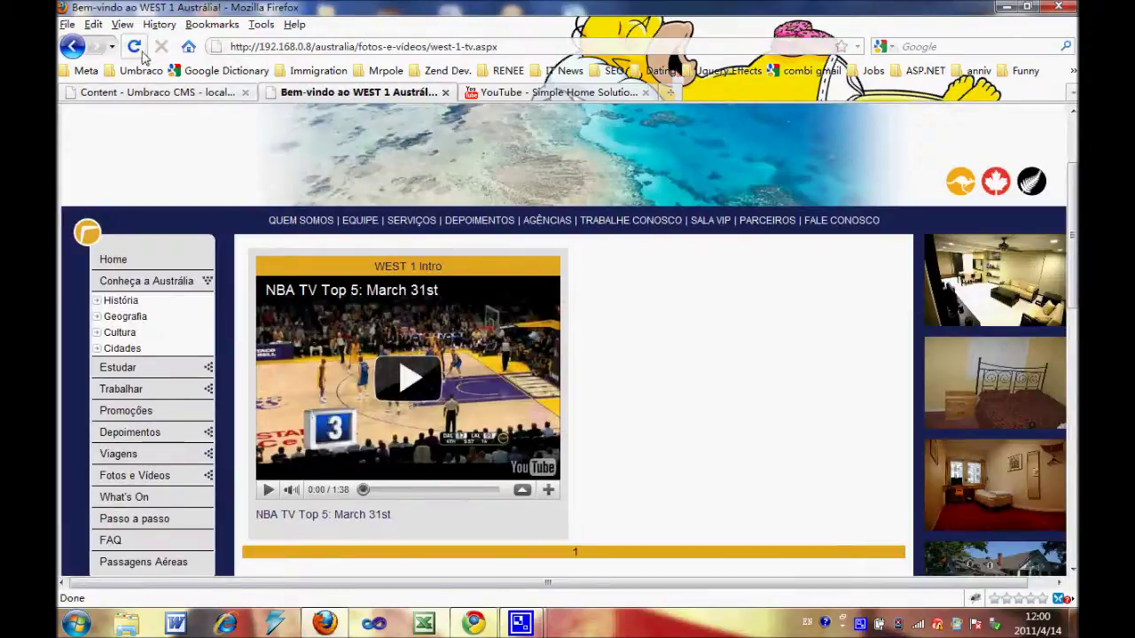